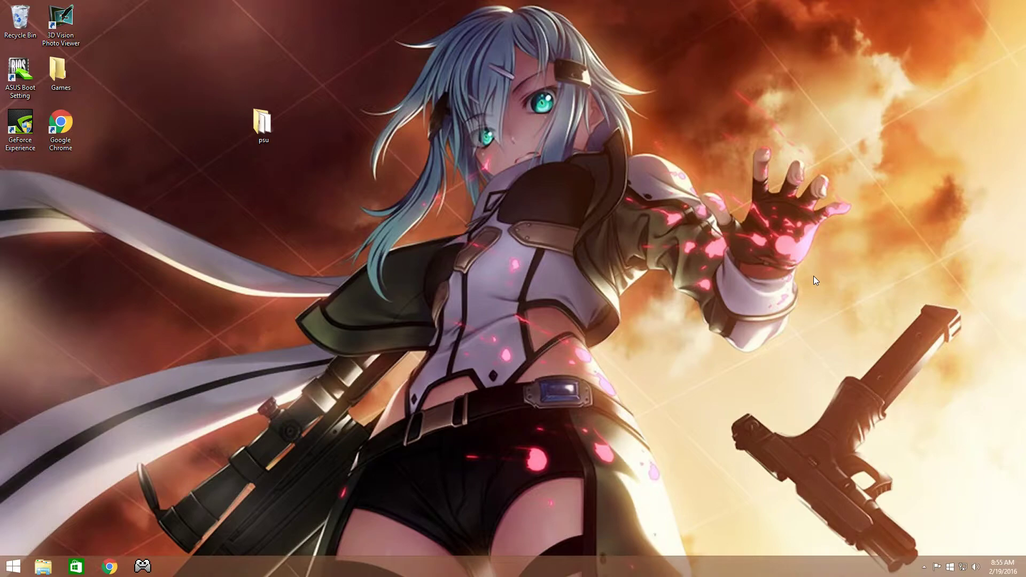
Shift the psu desktop folder slightly to the right among the shortcuts
drag(249, 129, 284, 131)
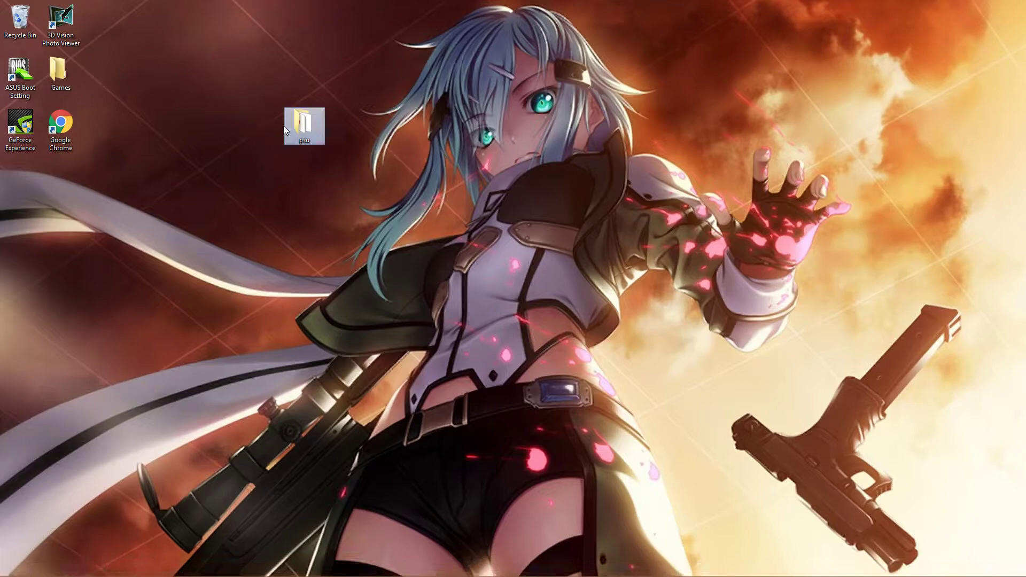
Launch Chrome, Google 'psu clementine' and open the 'Clementine - Index page' result
click(64, 137)
double_click(63, 134)
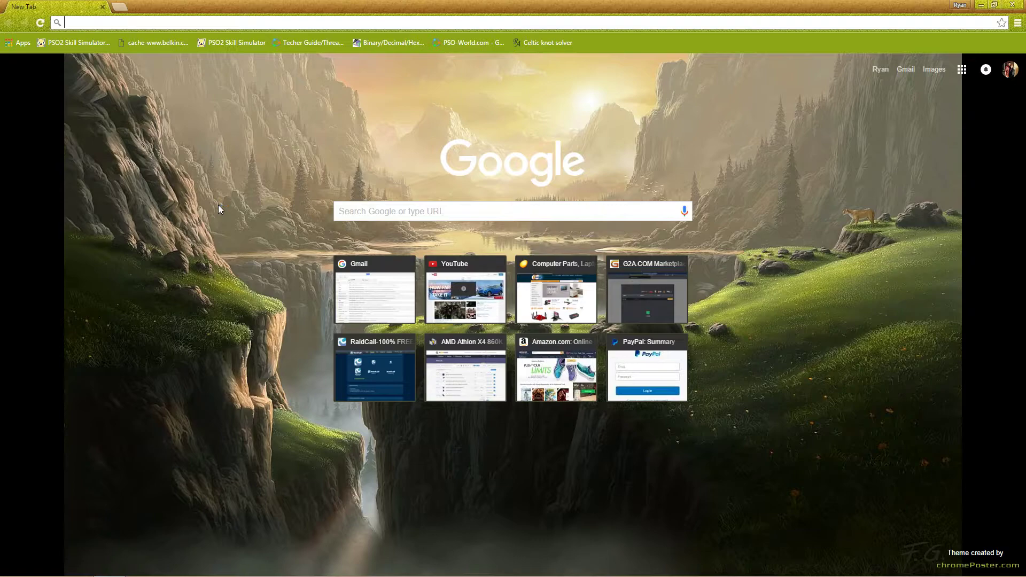
click(381, 22)
text(g)
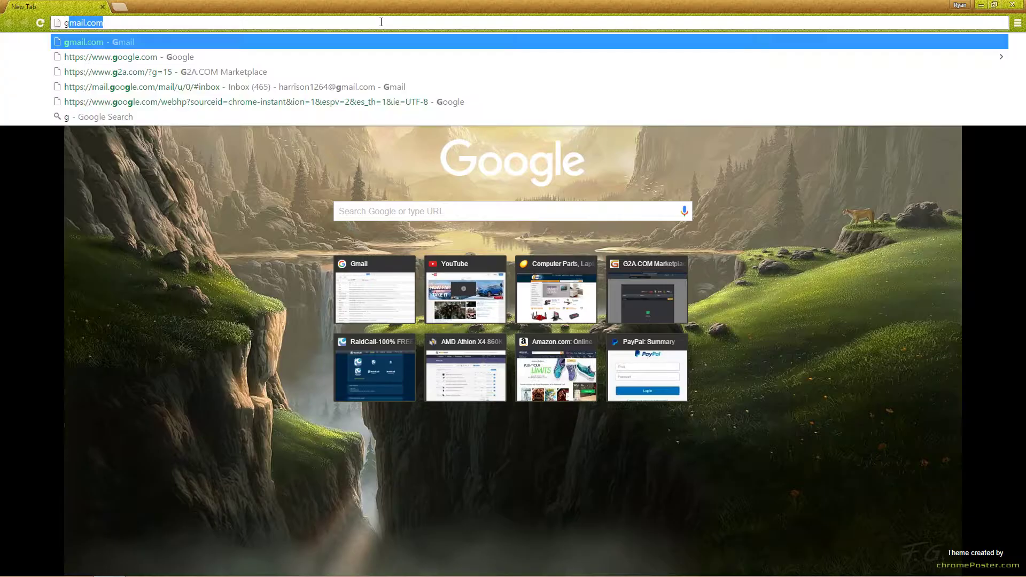
text(oo)
key(Return)
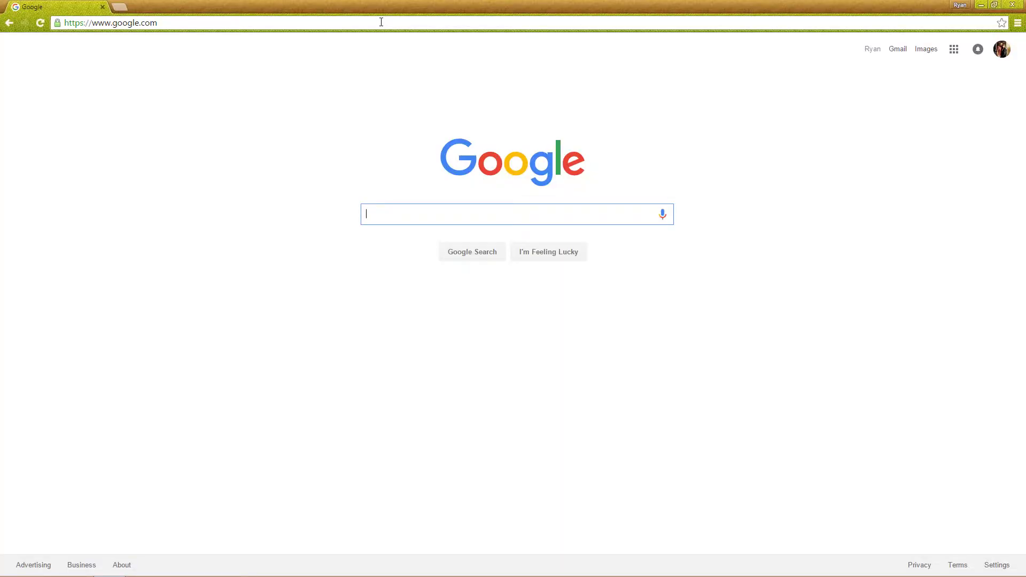
text(psu)
key(Down)
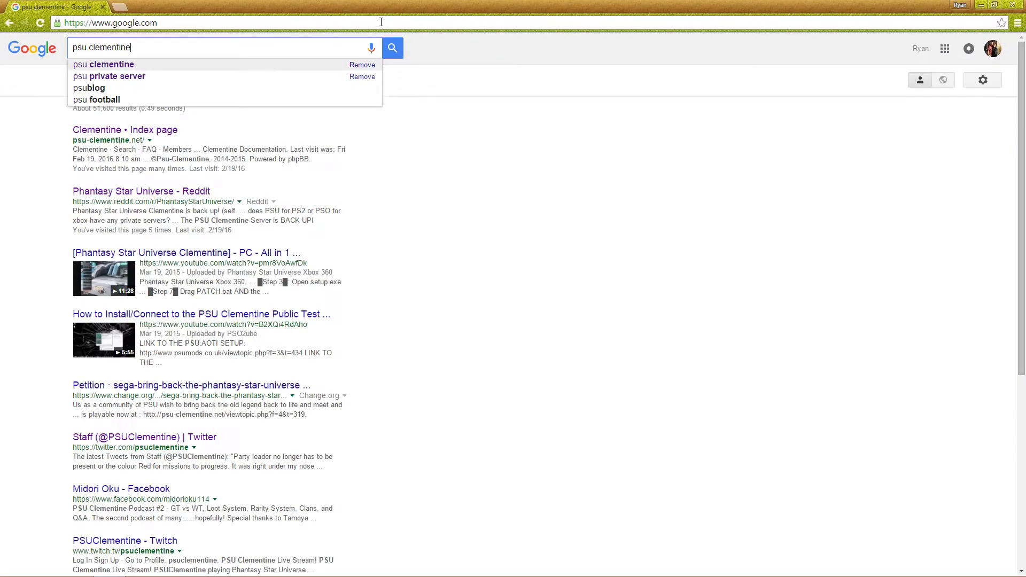
key(Return)
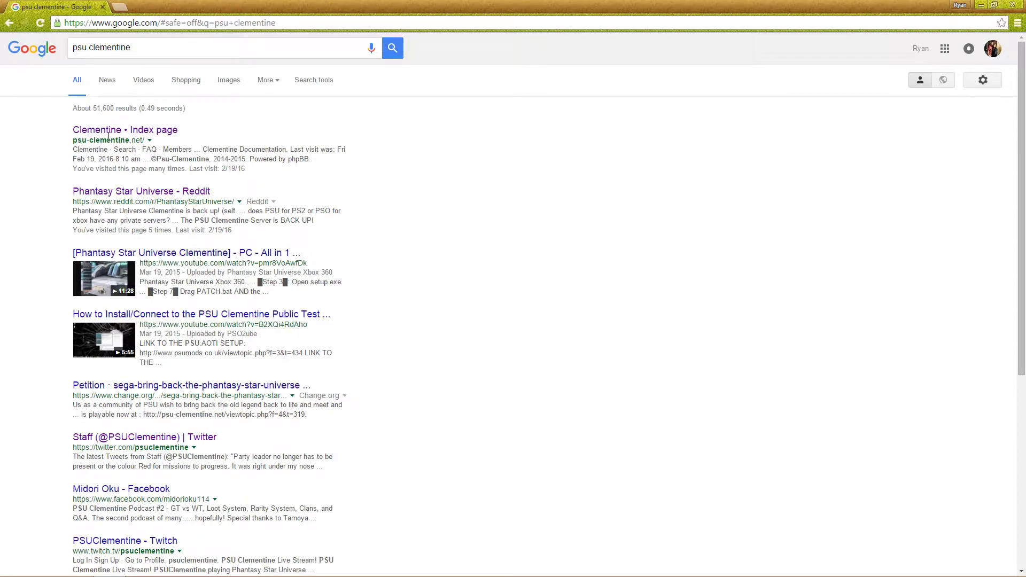
click(114, 130)
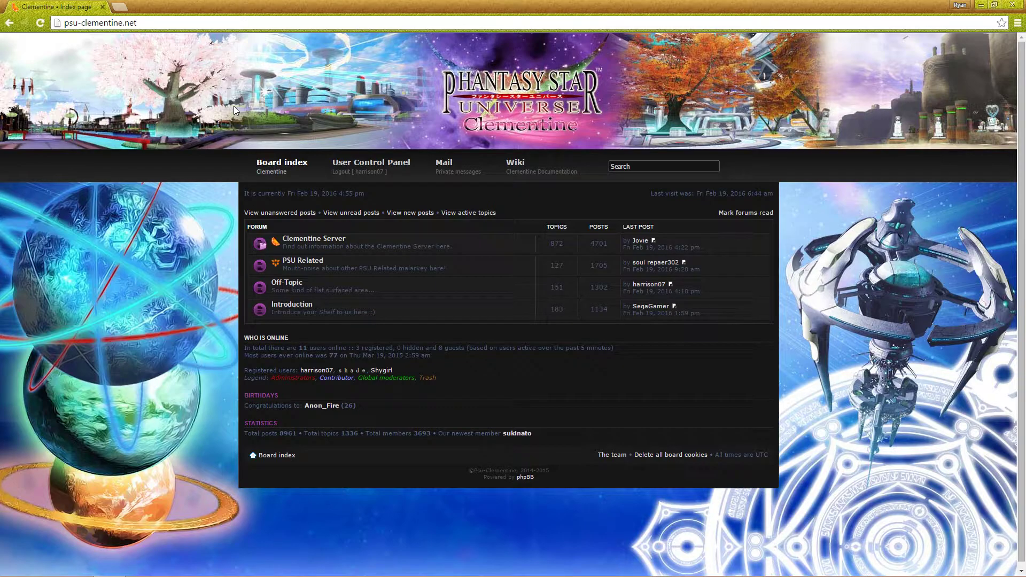
Open 'PSU Clementine Easy Installation Guide (AIO Installer)' from the Clementine Server board
click(316, 236)
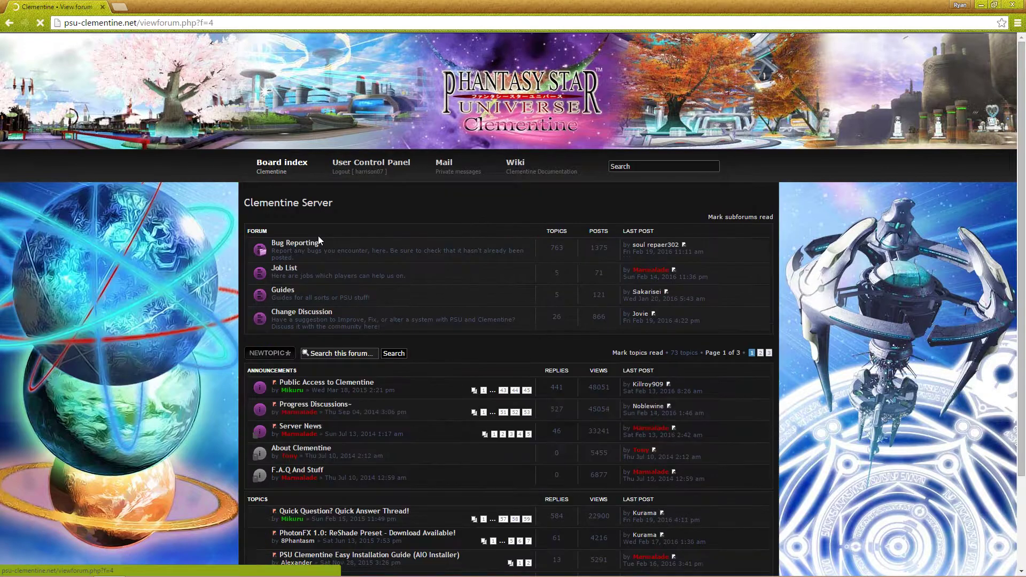
scroll(324, 236, down, 1)
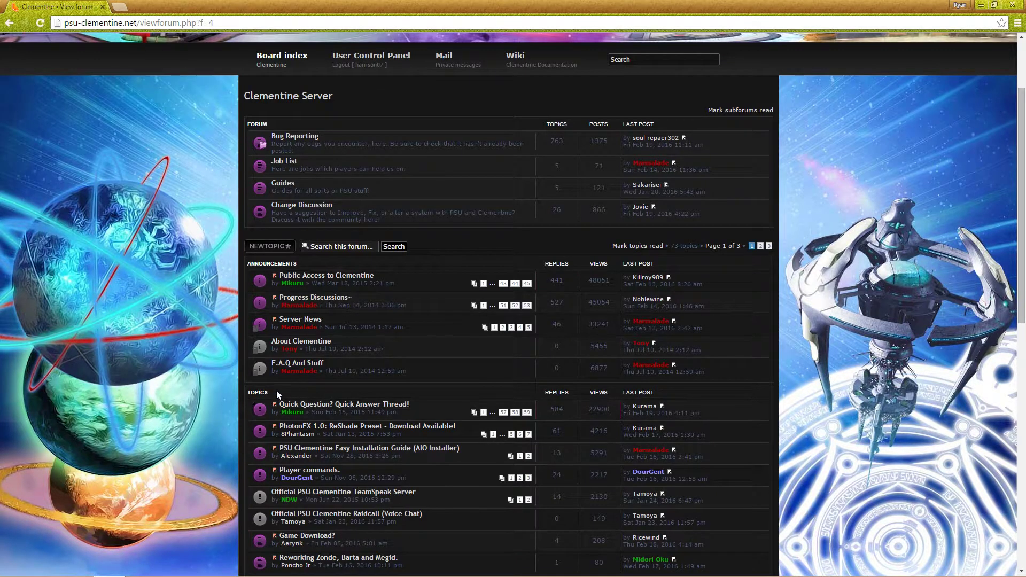
scroll(276, 391, down, 2)
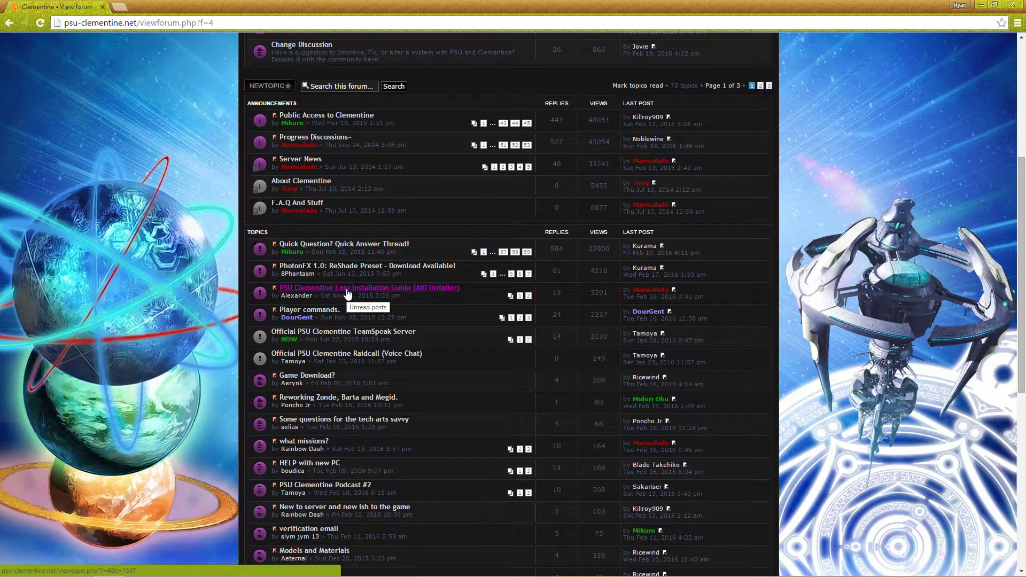
click(347, 291)
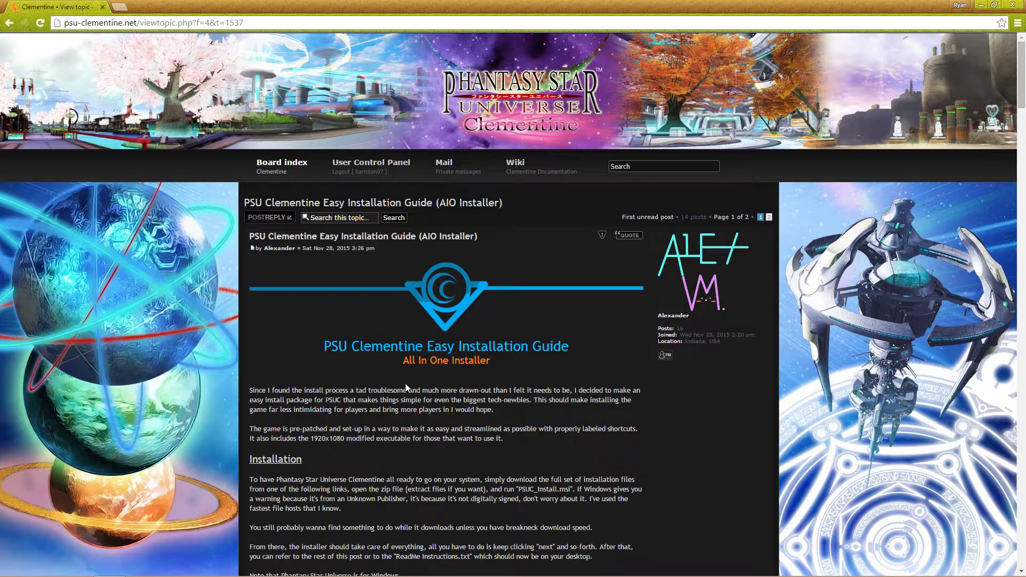
scroll(454, 381, down, 2)
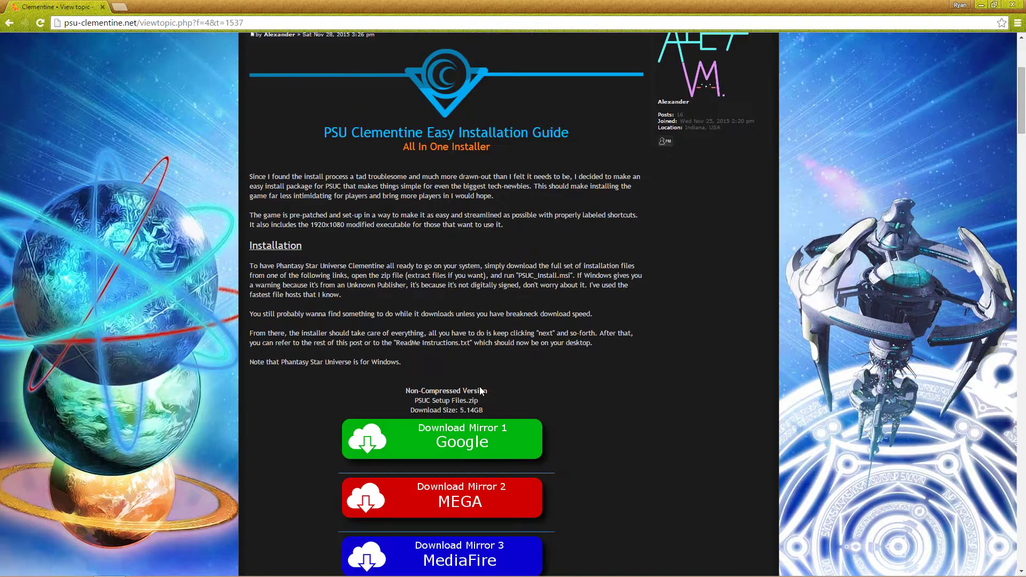
scroll(602, 353, down, 3)
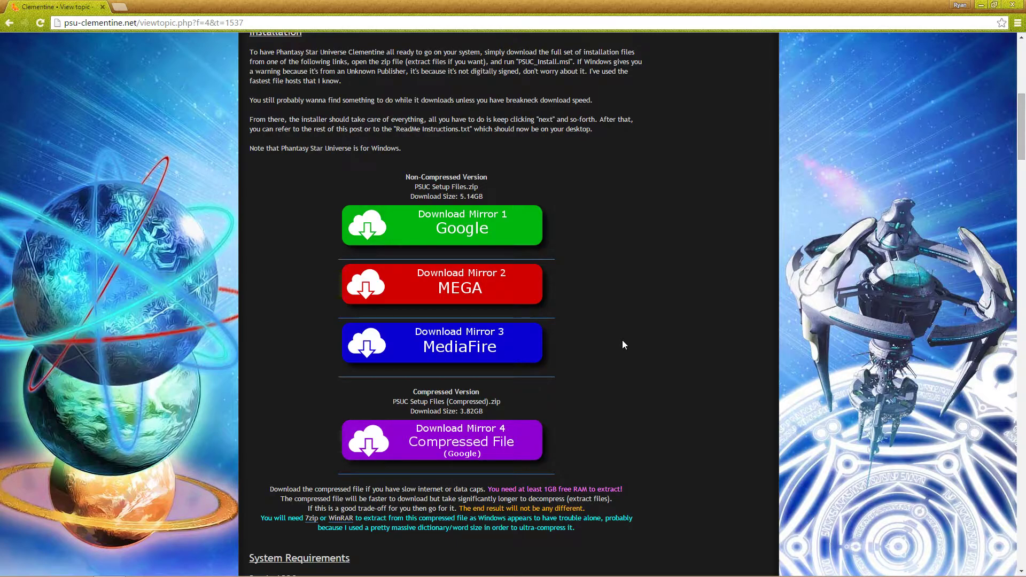
scroll(624, 353, down, 2)
scroll(616, 397, down, 1)
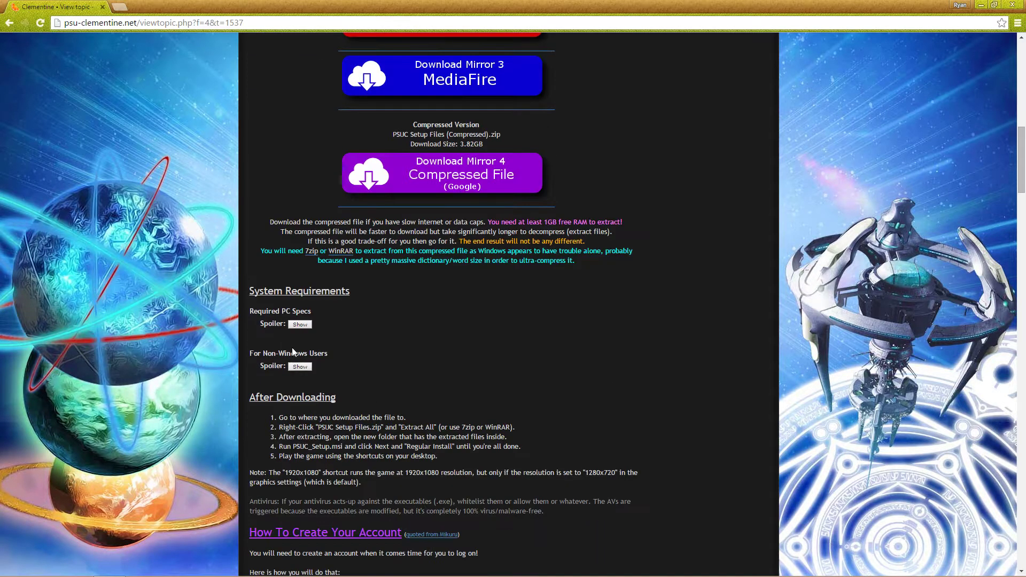
Expand the Required PC Specs spoiler, then close the Chrome window
click(301, 323)
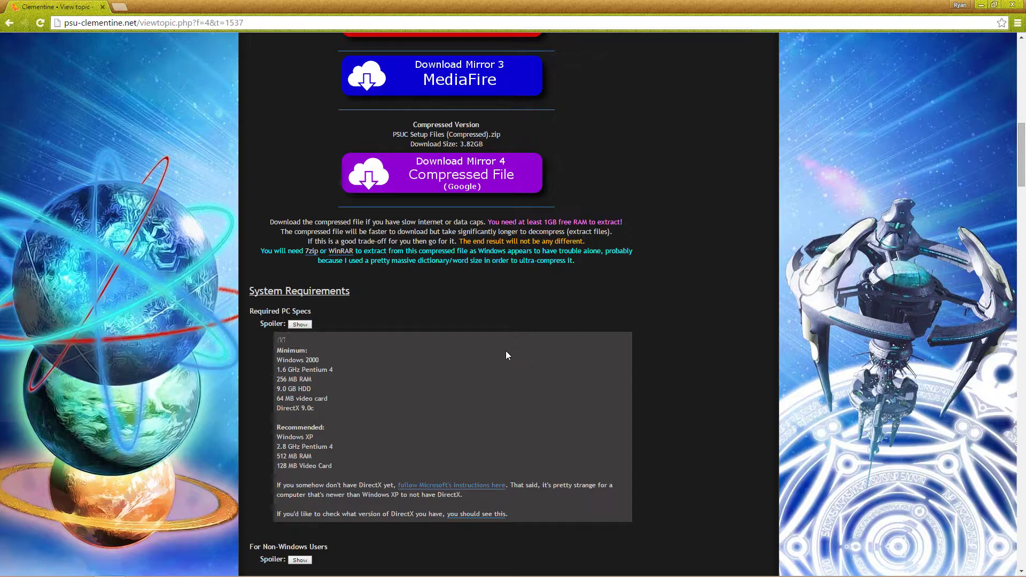
scroll(505, 353, up, 1)
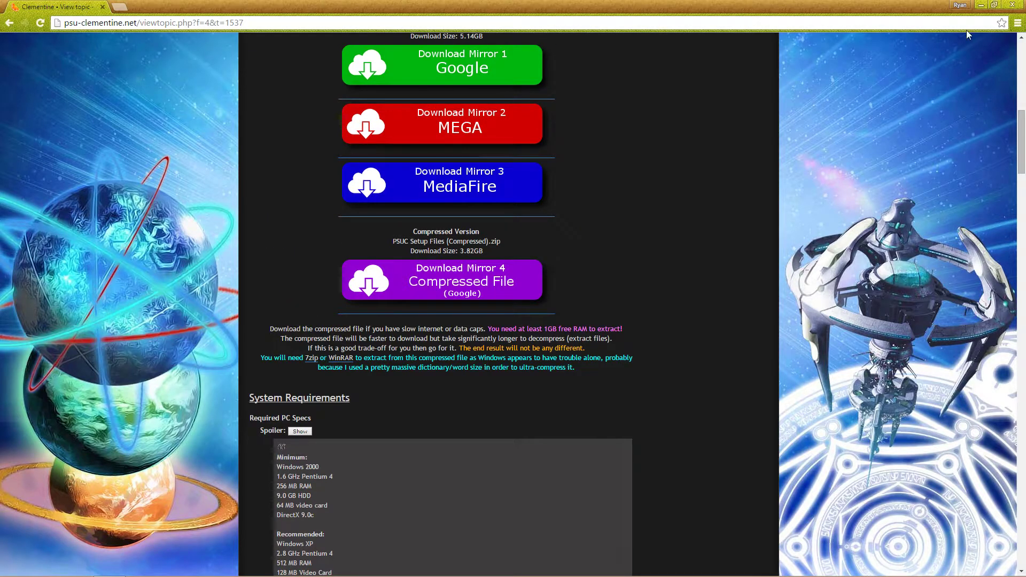
click(1018, 10)
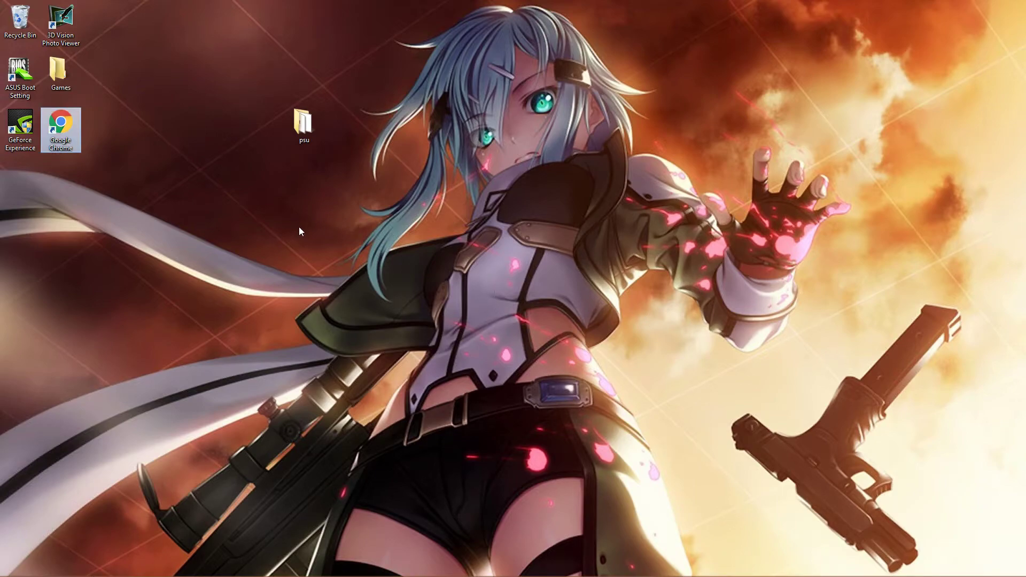
Open the desktop psu folder and its README INSTRUCTIONS text file
double_click(308, 126)
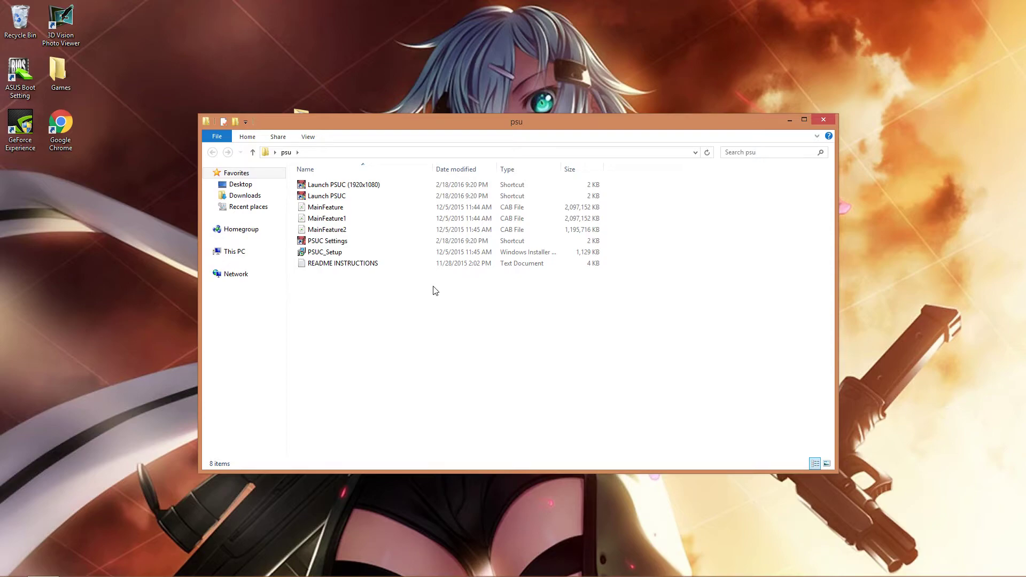
double_click(343, 265)
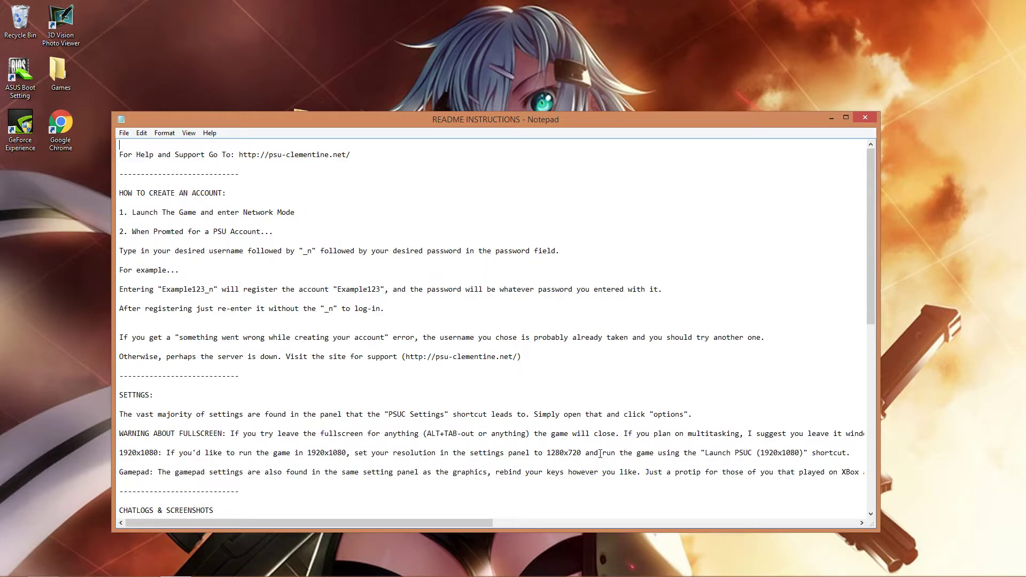
scroll(570, 442, down, 1)
scroll(316, 429, down, 2)
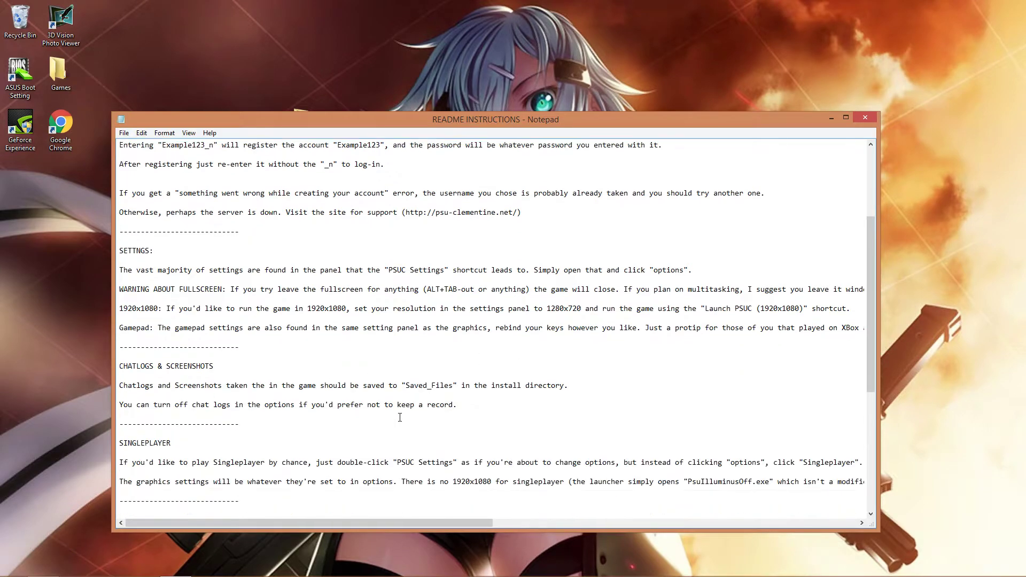
scroll(315, 428, down, 1)
scroll(302, 425, down, 1)
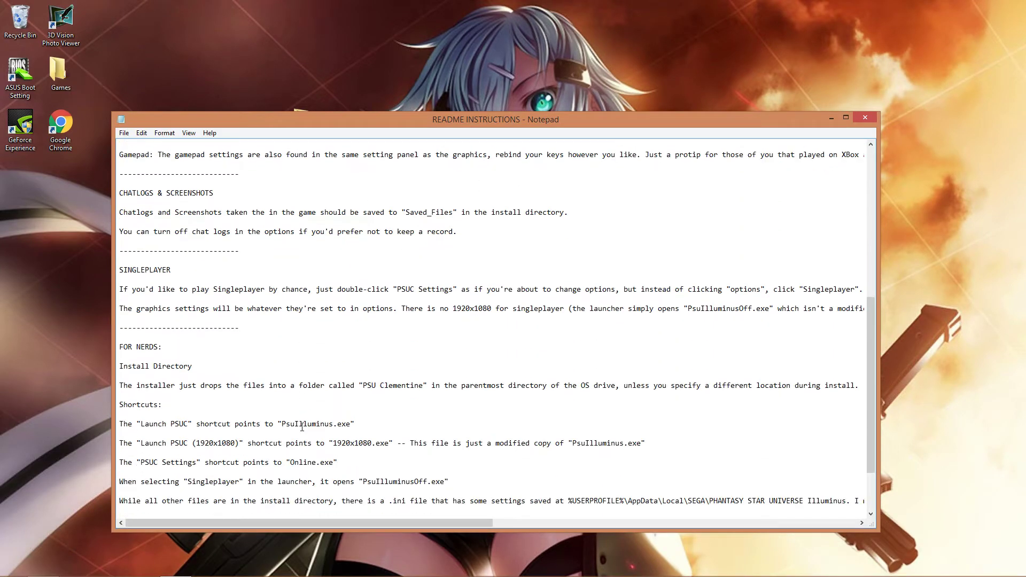
scroll(305, 346, down, 1)
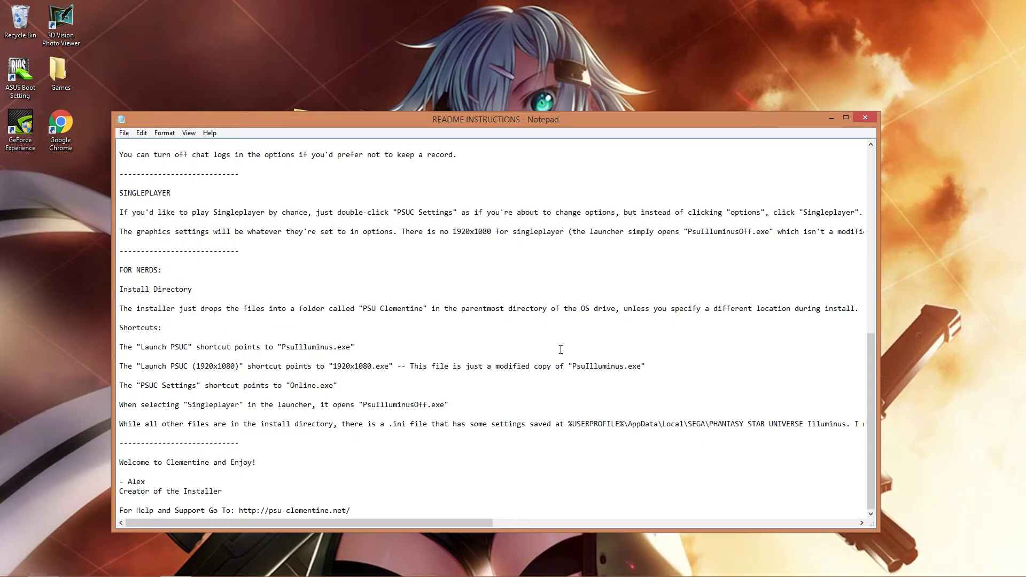
scroll(560, 349, up, 4)
scroll(561, 349, up, 5)
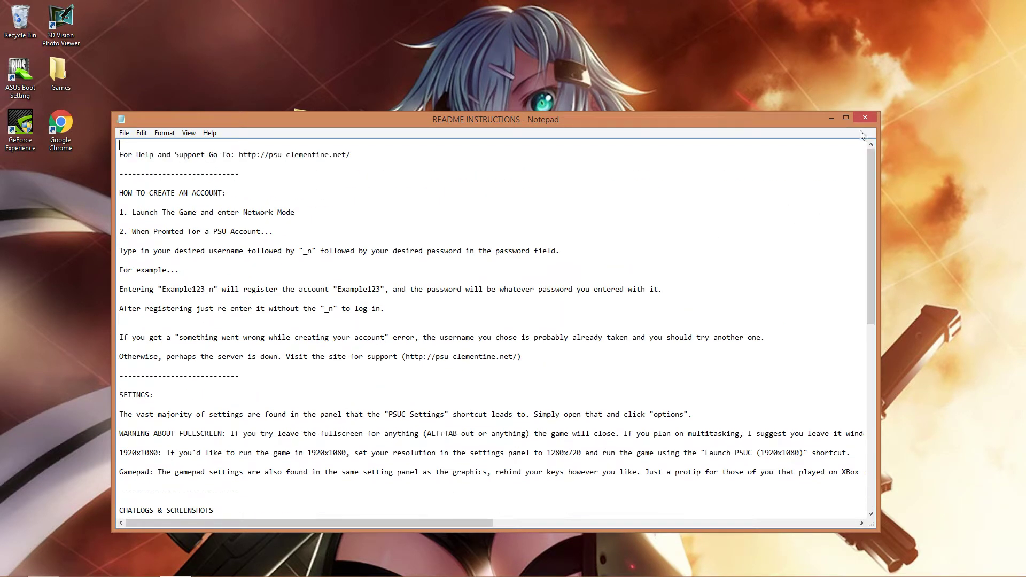
Close the README INSTRUCTIONS Notepad window to return to the psu folder
click(864, 118)
click(497, 393)
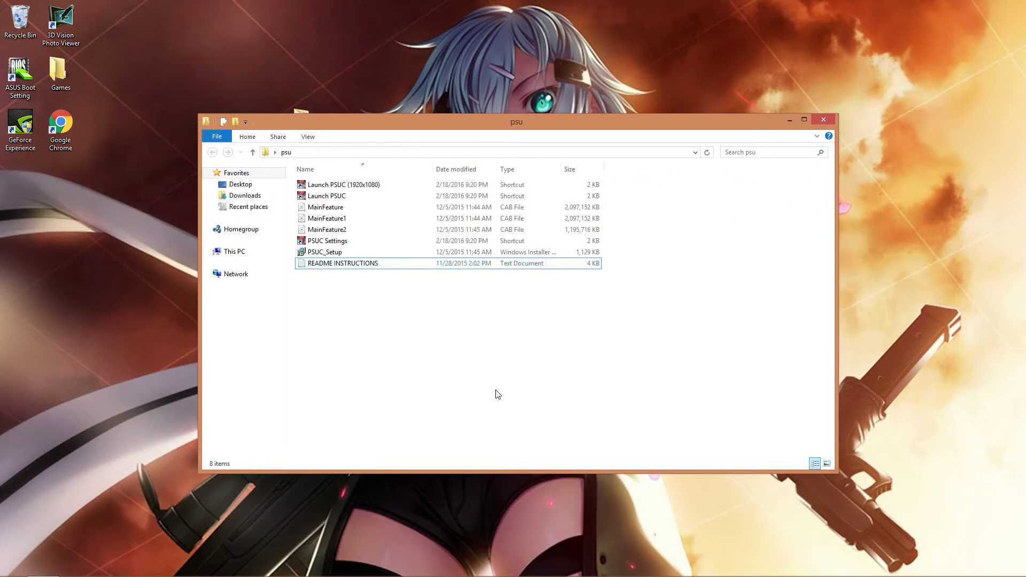
Set PSUC Settings options to 1280x720 screen size and High end graphics, and save
double_click(345, 243)
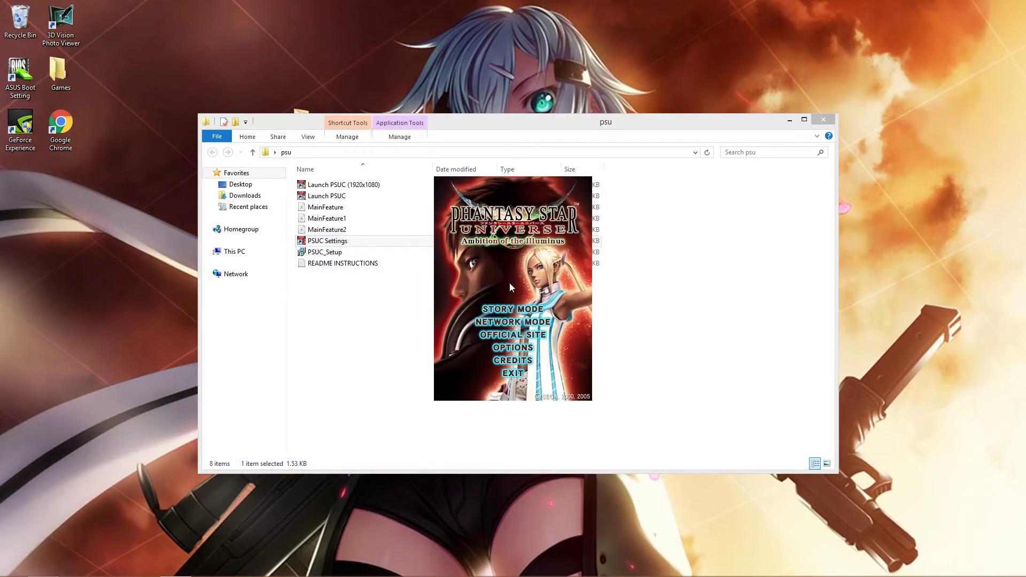
click(507, 348)
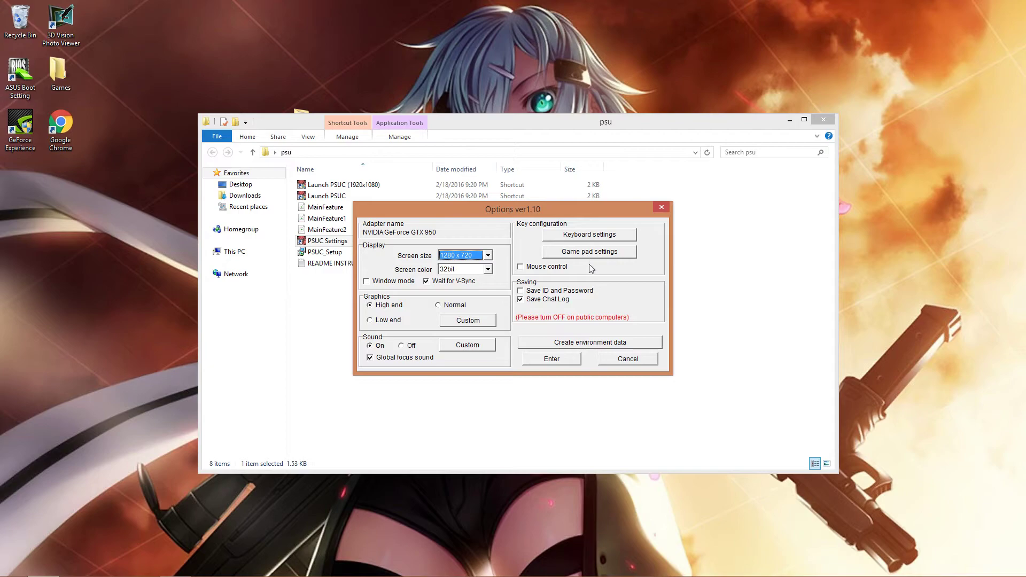
click(552, 358)
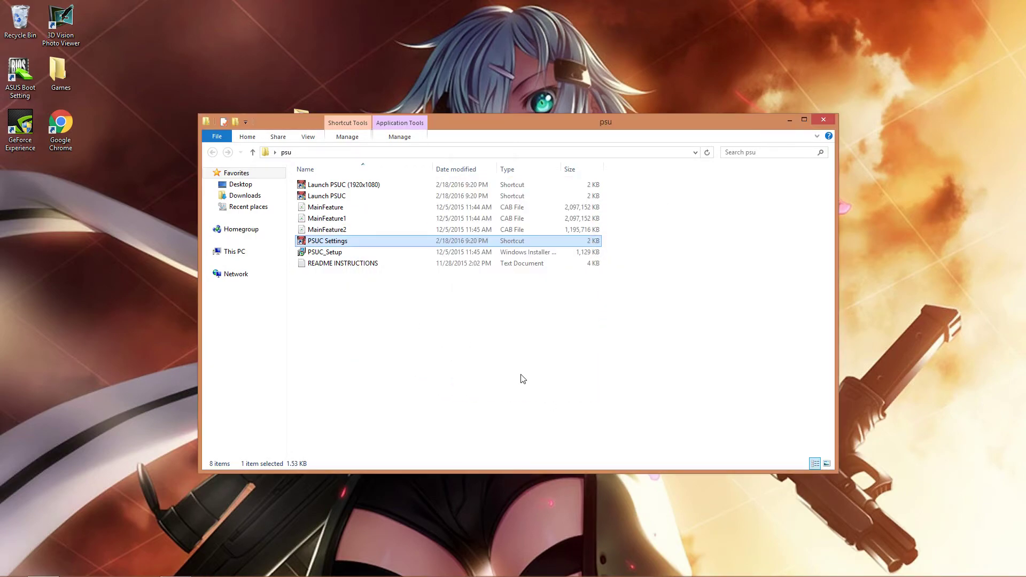
Enable 'Run this program as an administrator' on the Launch PSUC (1920x1080) shortcut
right_click(346, 190)
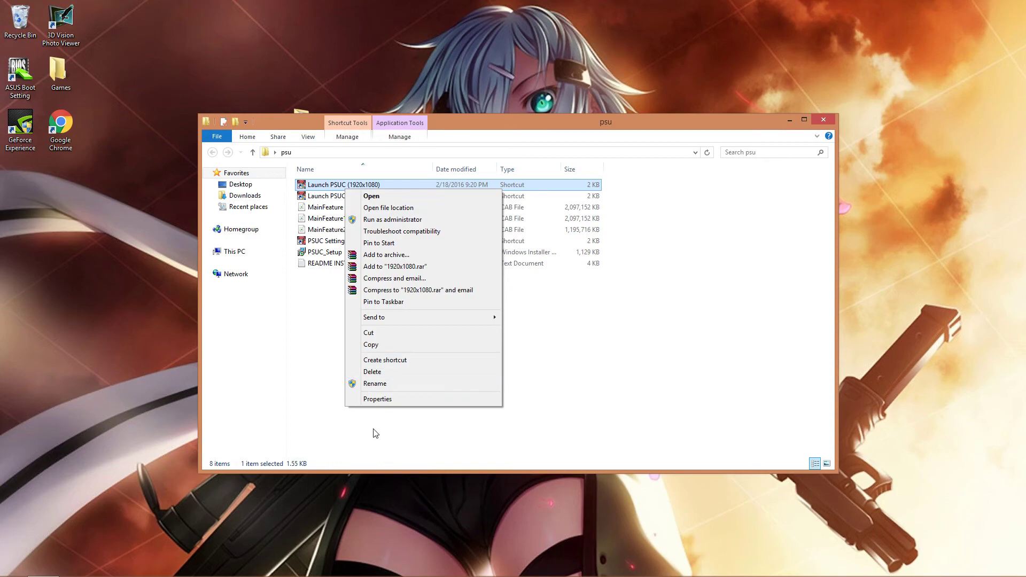
click(392, 399)
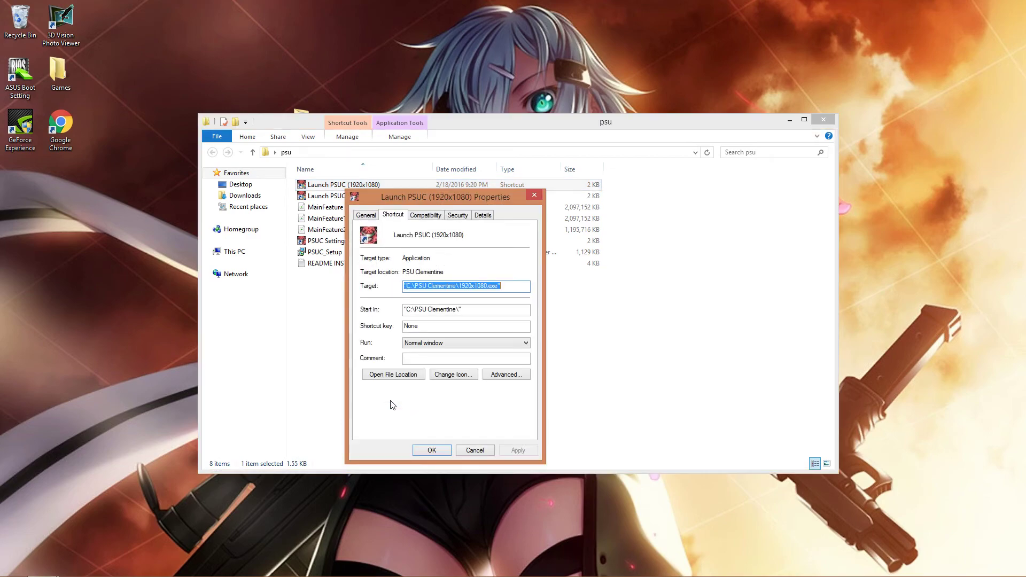
click(429, 216)
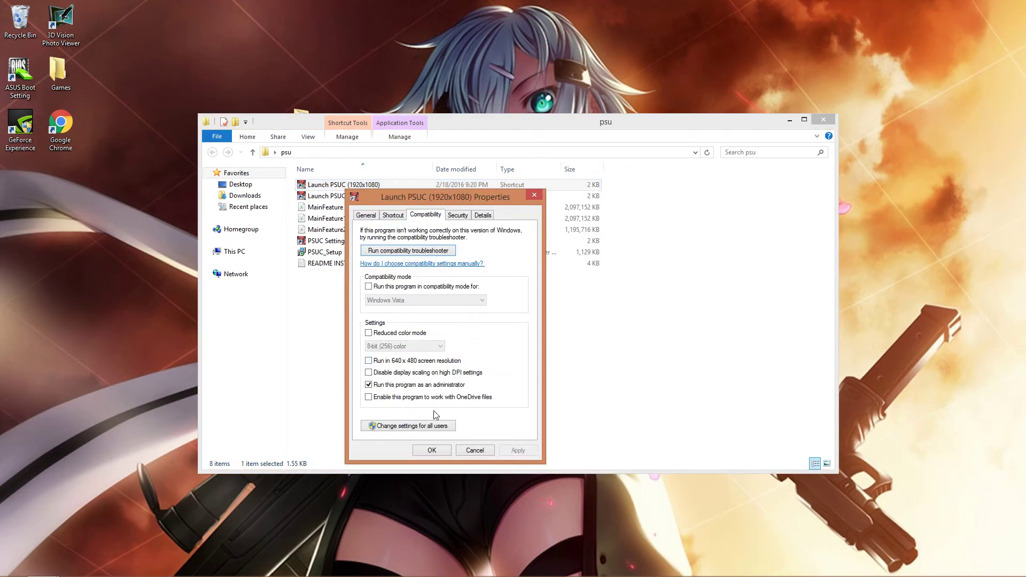
click(431, 451)
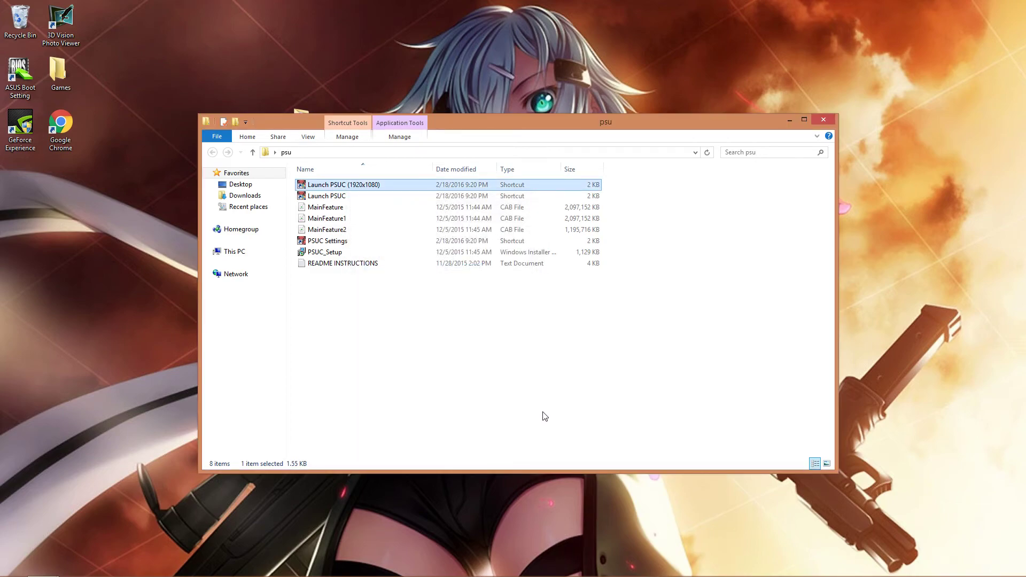